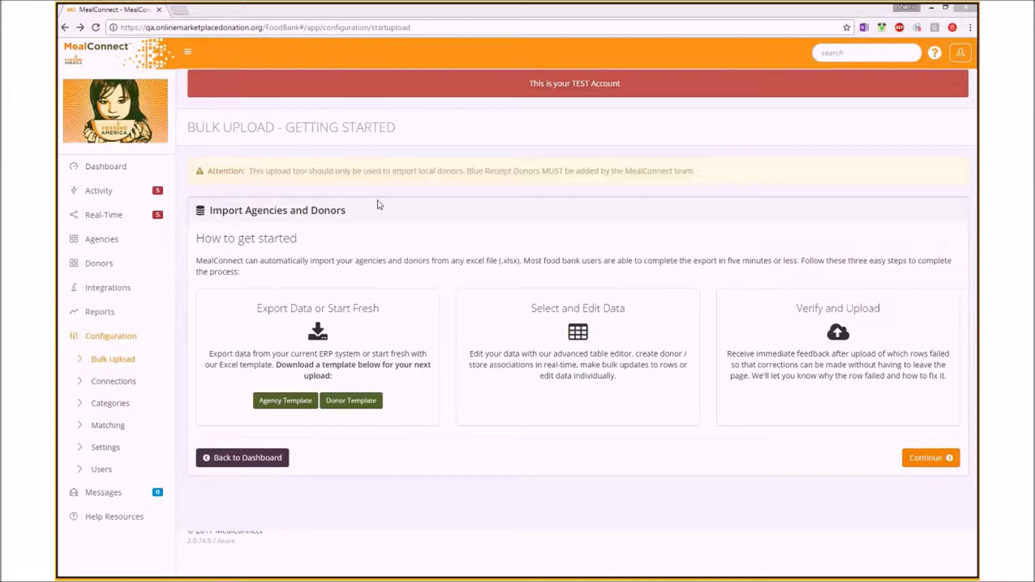
- Download the agency Excel template and continue to the Agency/Donor Bulk Upload page
left_click_drag(418, 169, 462, 171)
left_click(494, 193)
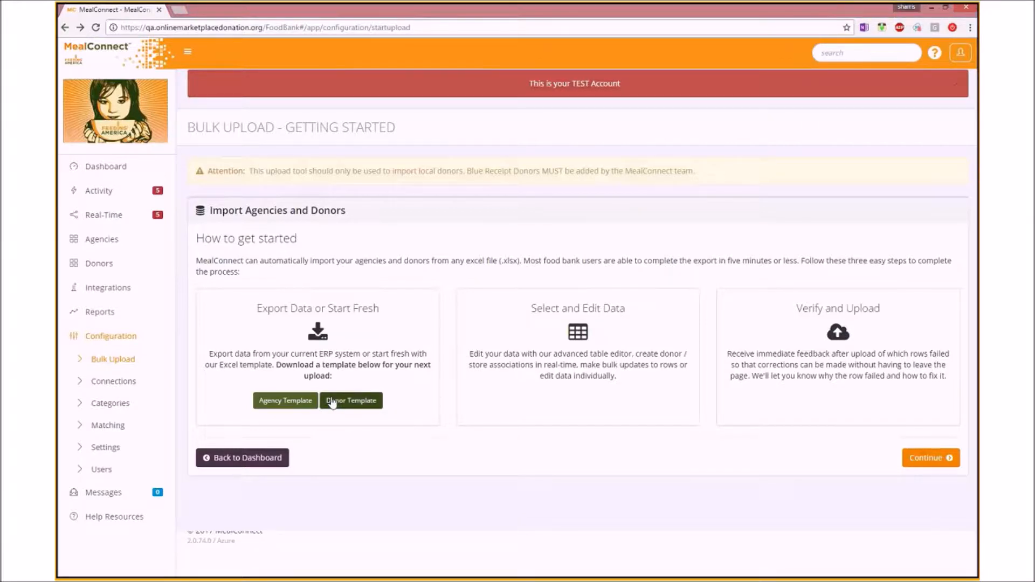
left_click(261, 404)
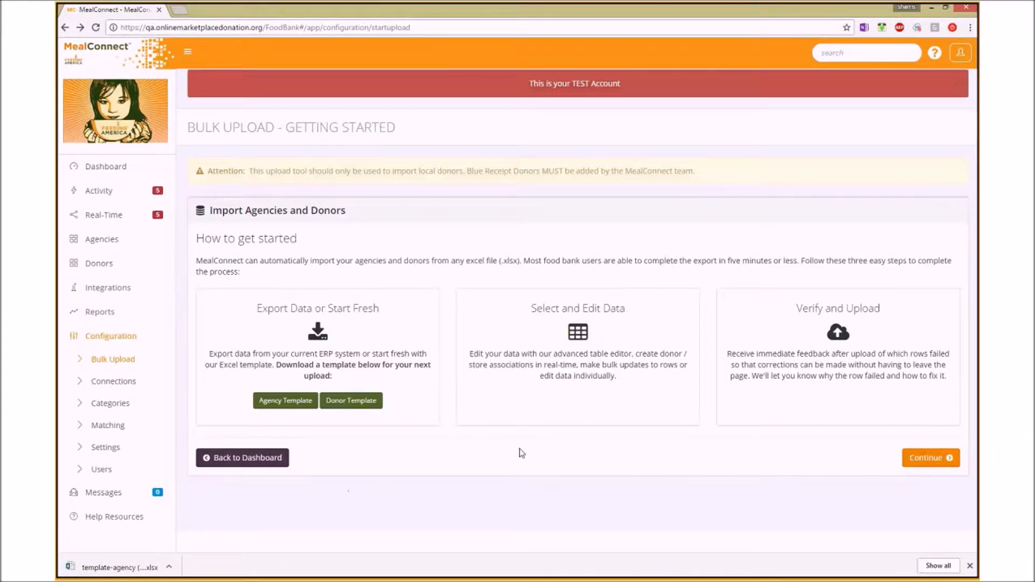
left_click(924, 461)
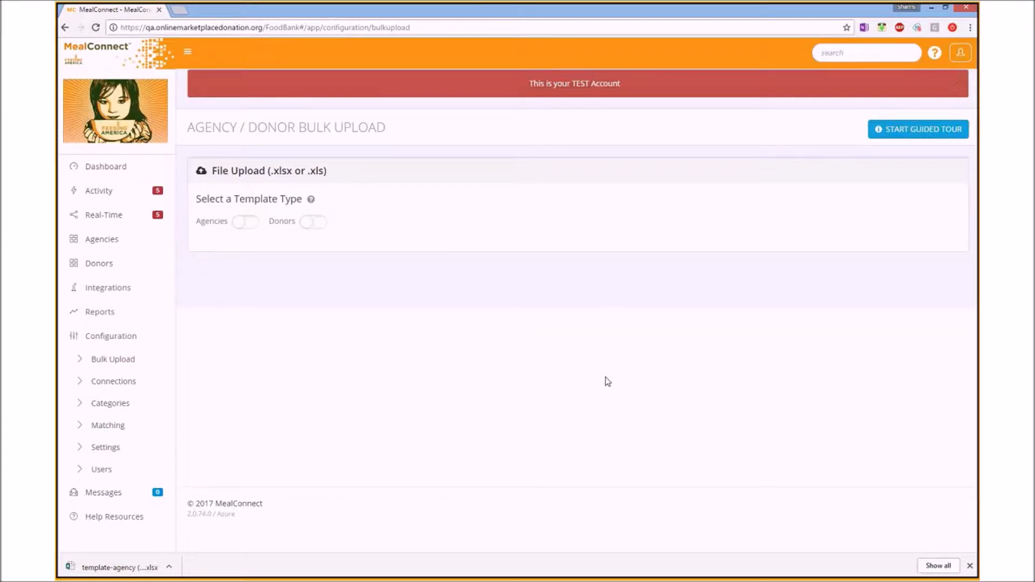
- Set the template type to Donors and drop in the donor .xlsx file to preview three donors
left_click(314, 222)
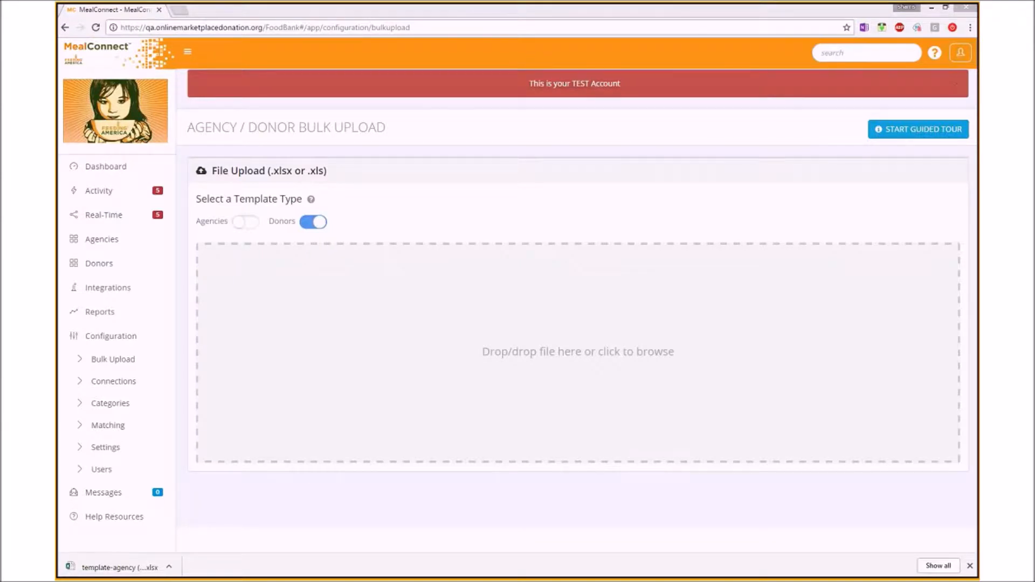
left_click_drag(73, 176, 646, 316)
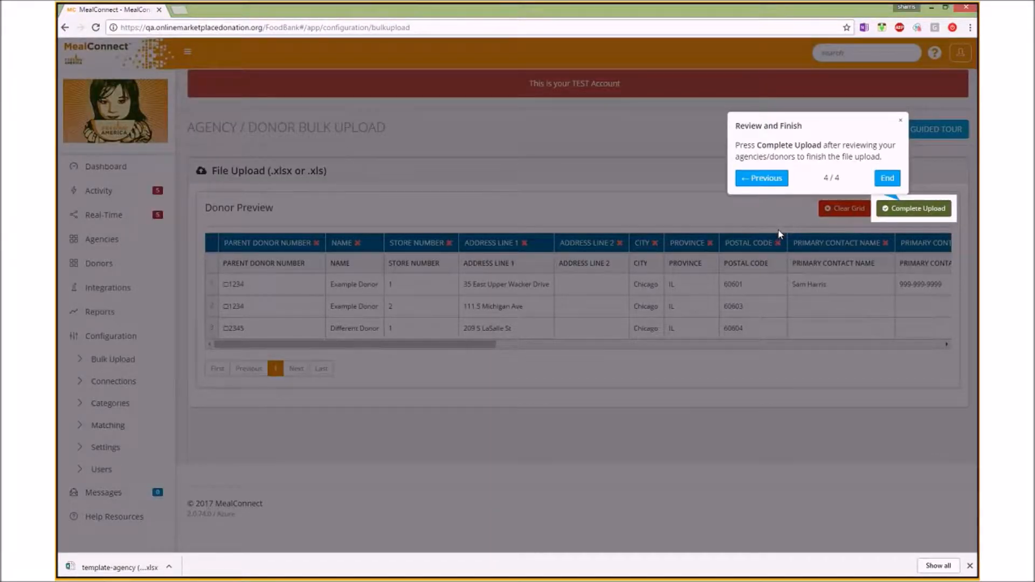
- Dismiss the guided tour and review the first two donors' names and street addresses
left_click(901, 123)
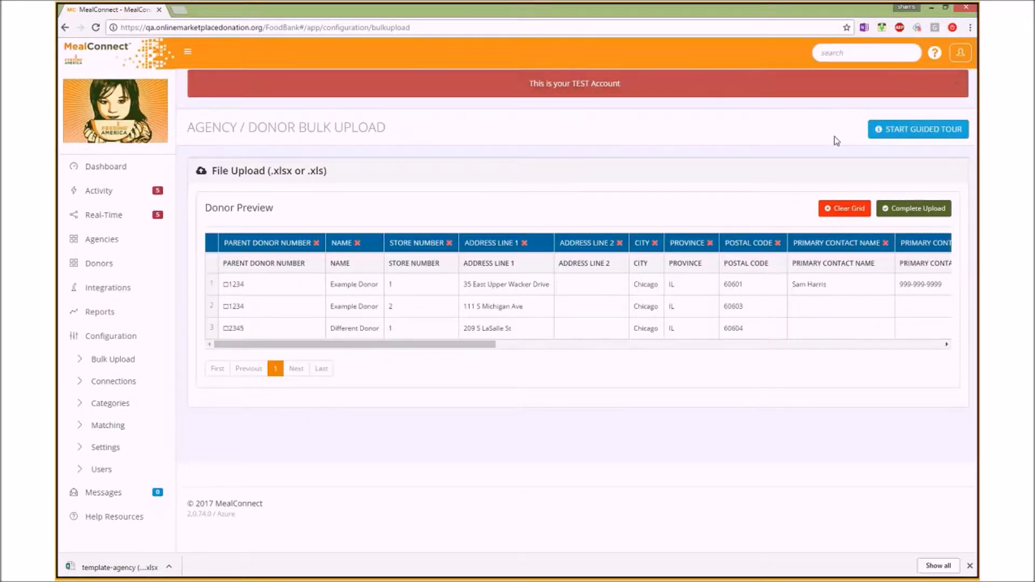
left_click(544, 282)
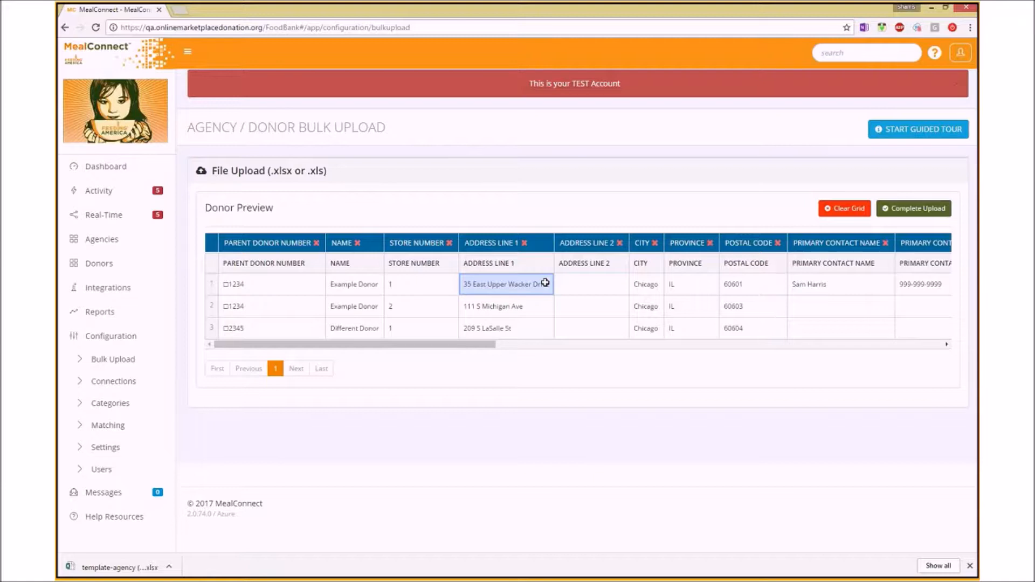
left_click(379, 307)
left_click(481, 293)
left_click(481, 299)
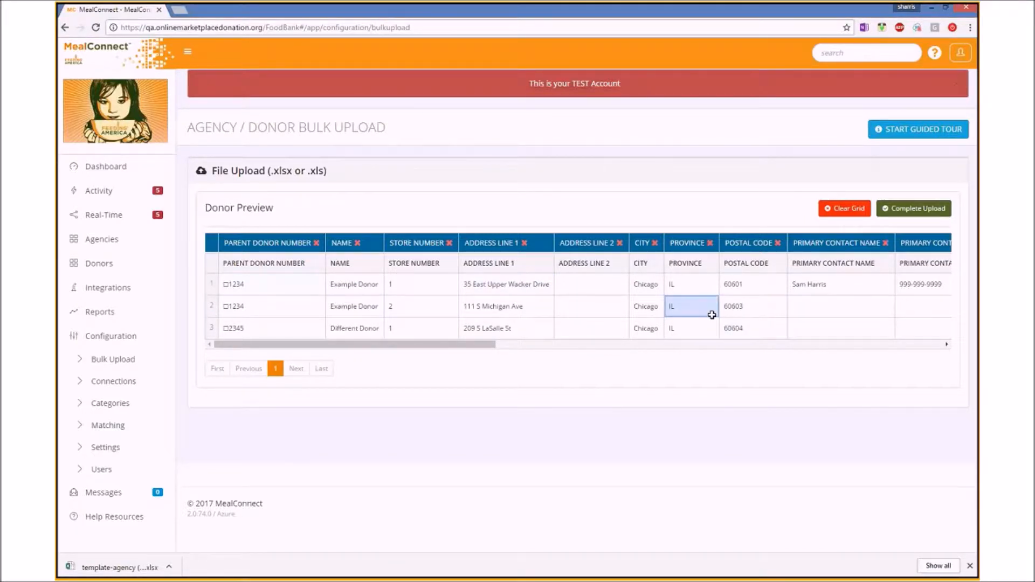
left_click_drag(474, 344, 445, 349)
- Check the parent donor and store numbers, then tick Monday for donor one and Tuesday for donor two
left_click(277, 286)
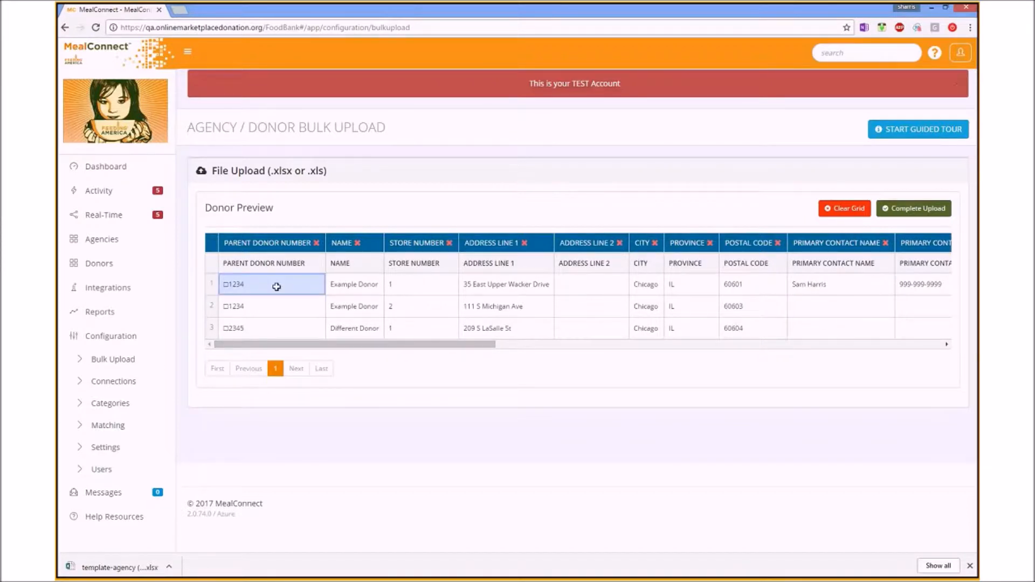
left_click(419, 284)
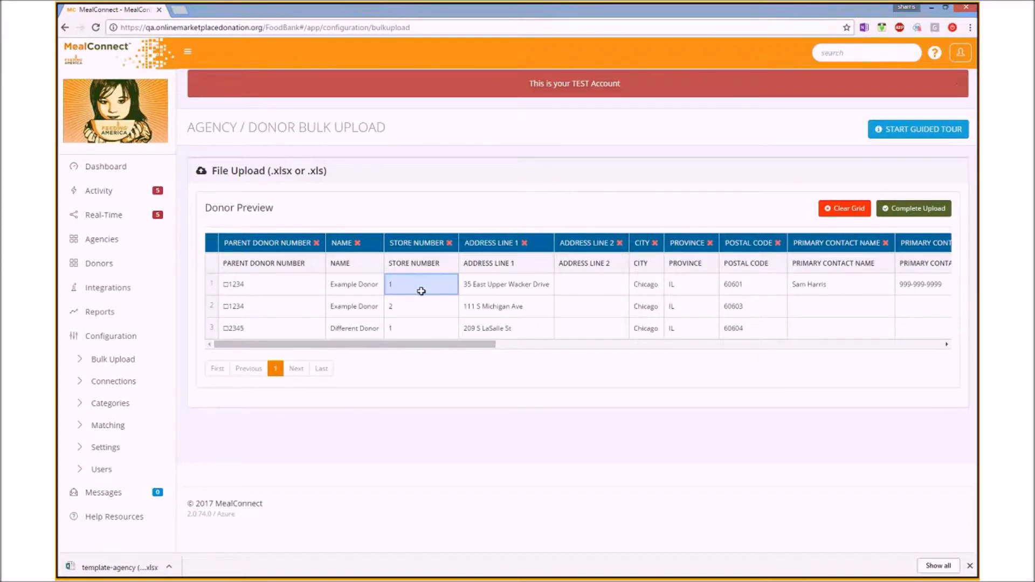
left_click(421, 329)
left_click_drag(432, 344, 890, 303)
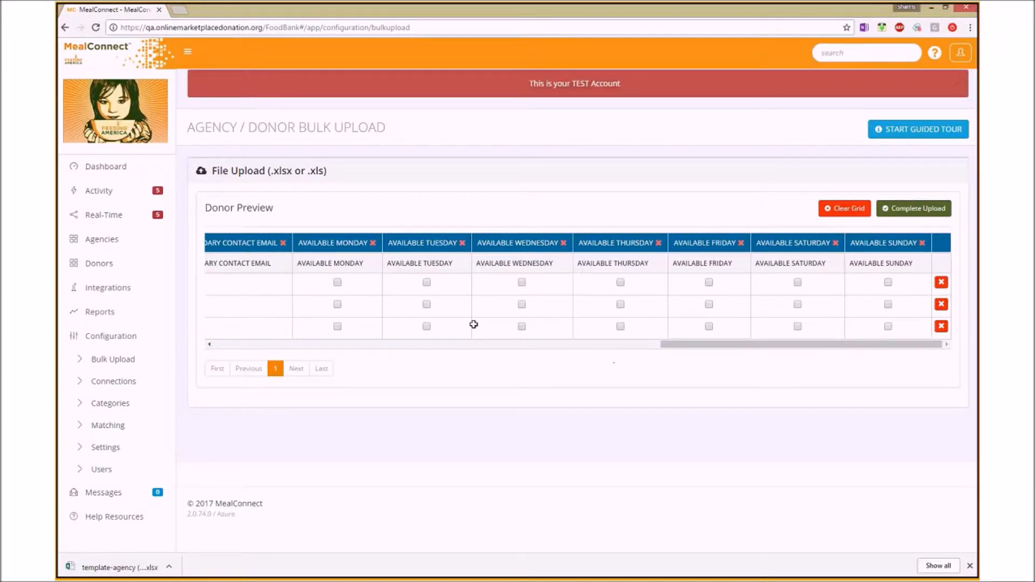
left_click(337, 282)
left_click(426, 305)
left_click_drag(662, 344, 216, 366)
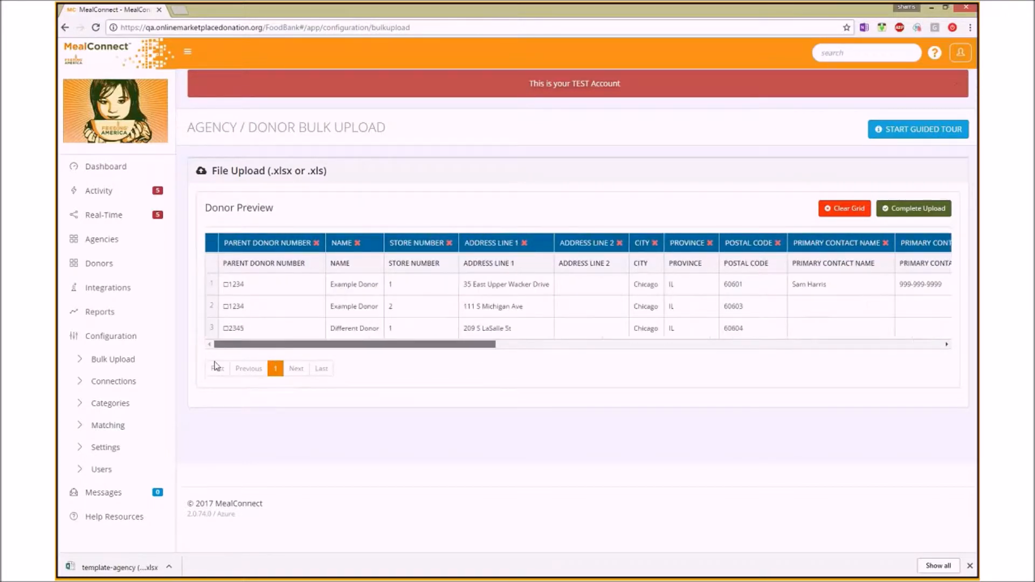
- Complete the donor import, then switch the template type to Agencies
left_click(916, 212)
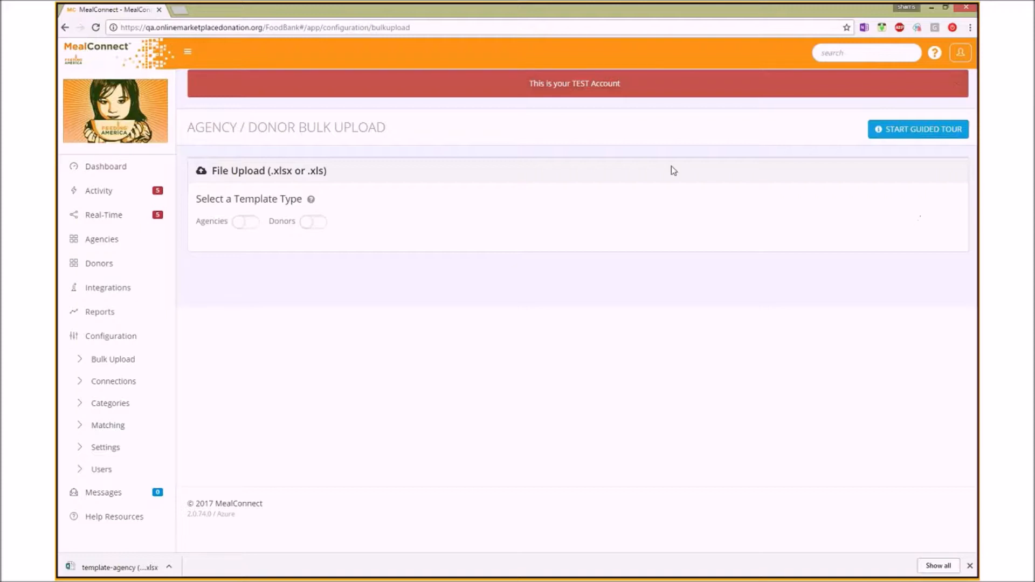
left_click(238, 226)
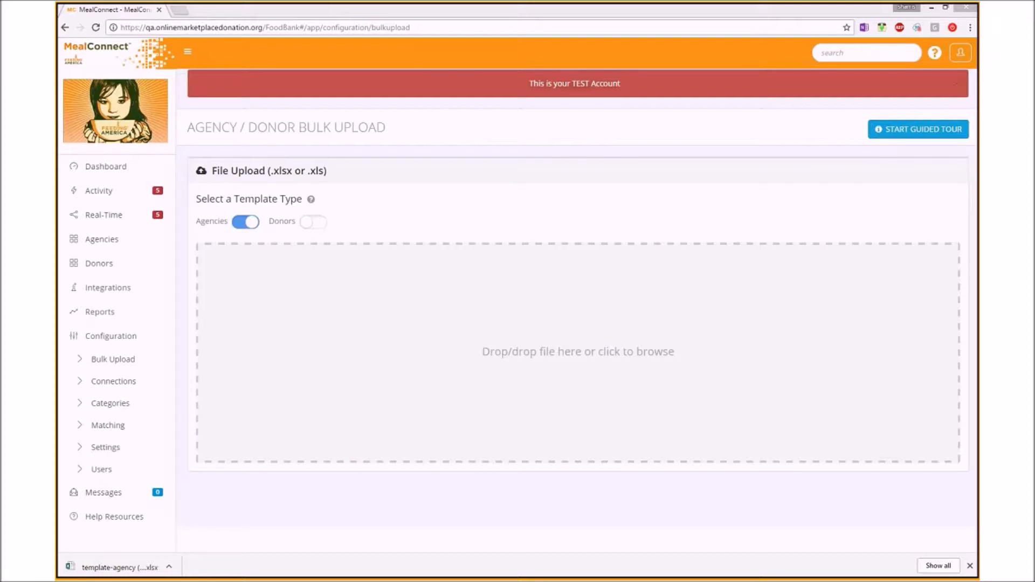
left_click_drag(114, 566, 449, 316)
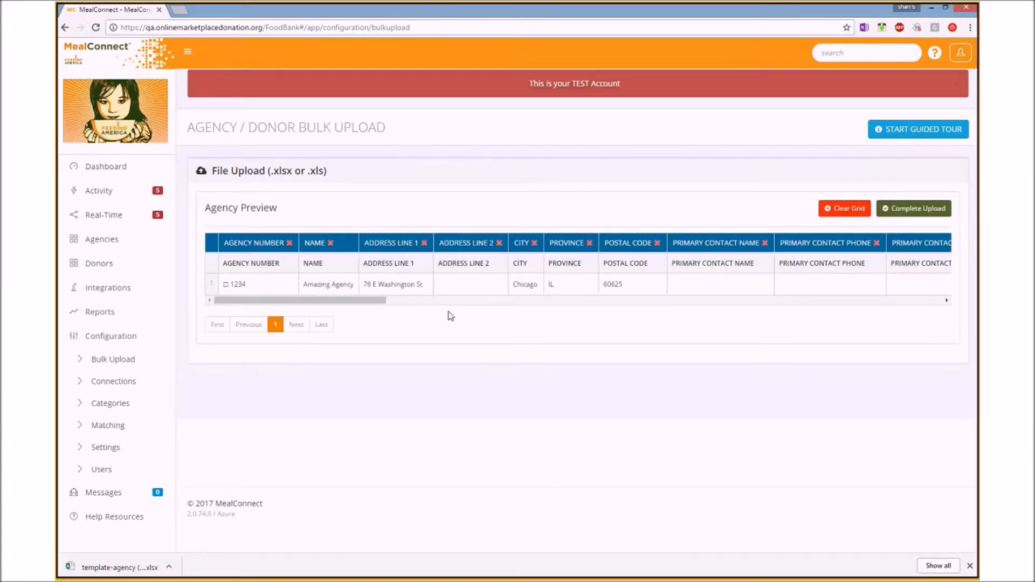
left_click_drag(365, 300, 300, 310)
left_click(268, 279)
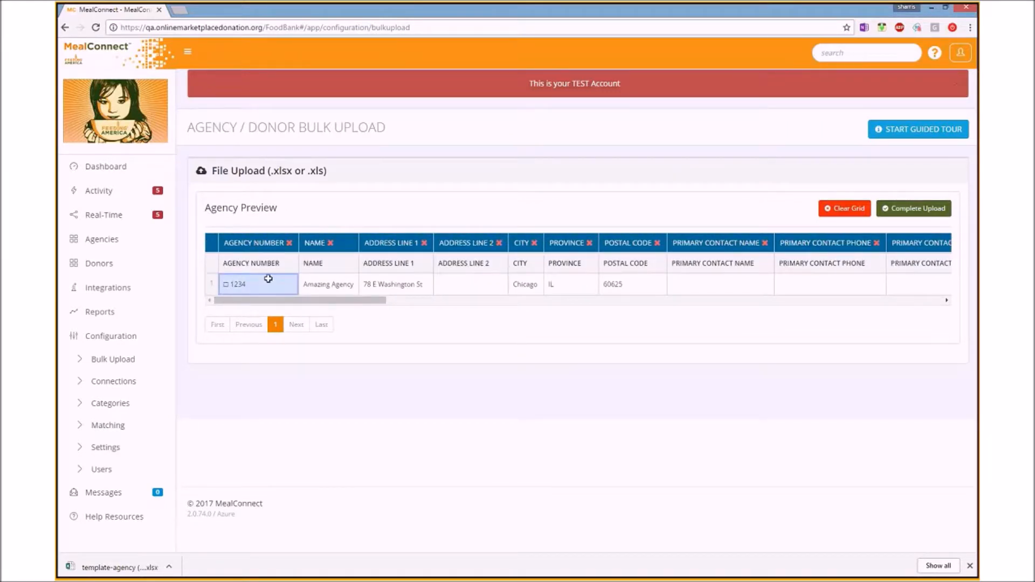
left_click(429, 349)
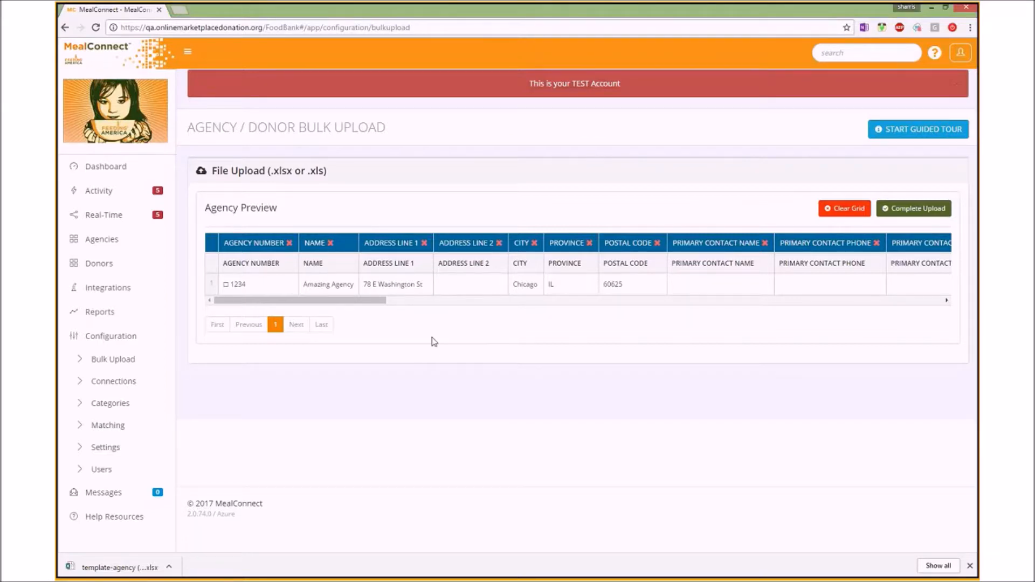
left_click(282, 285)
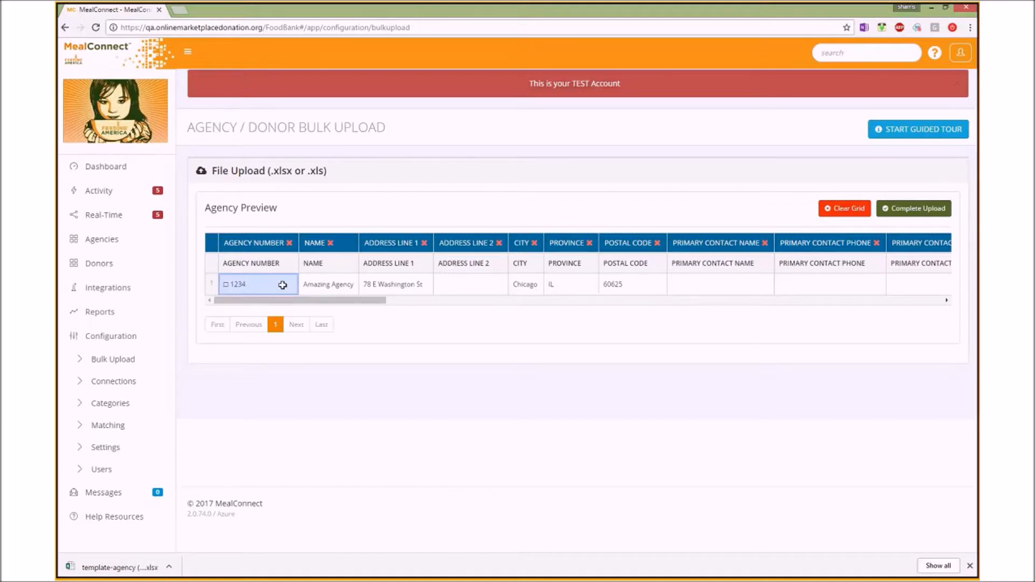
left_click(300, 300)
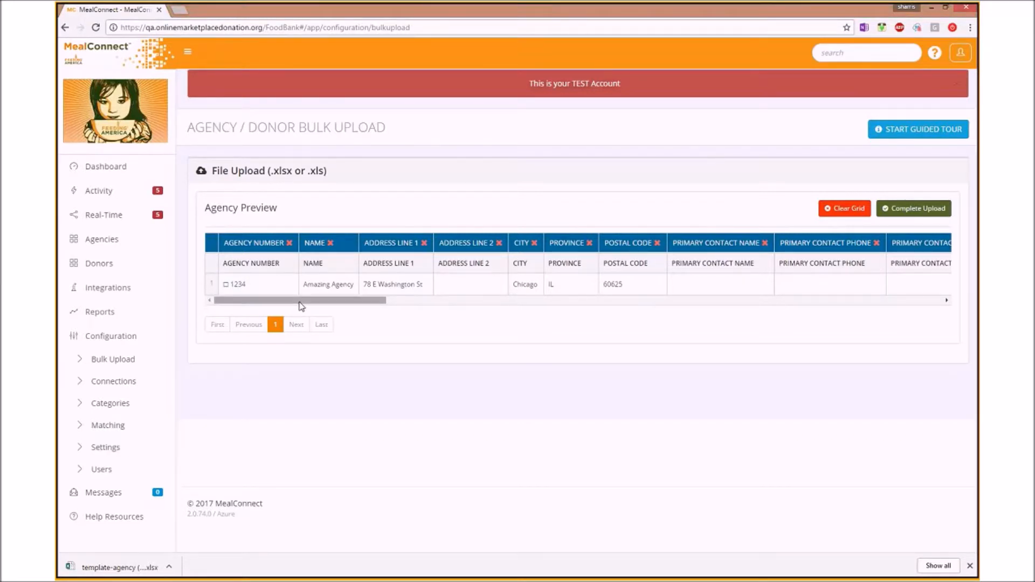
left_click_drag(274, 298, 416, 301)
- Enter the secondary contact's full name for Amazing Agency and tick Available Monday
left_click(424, 281)
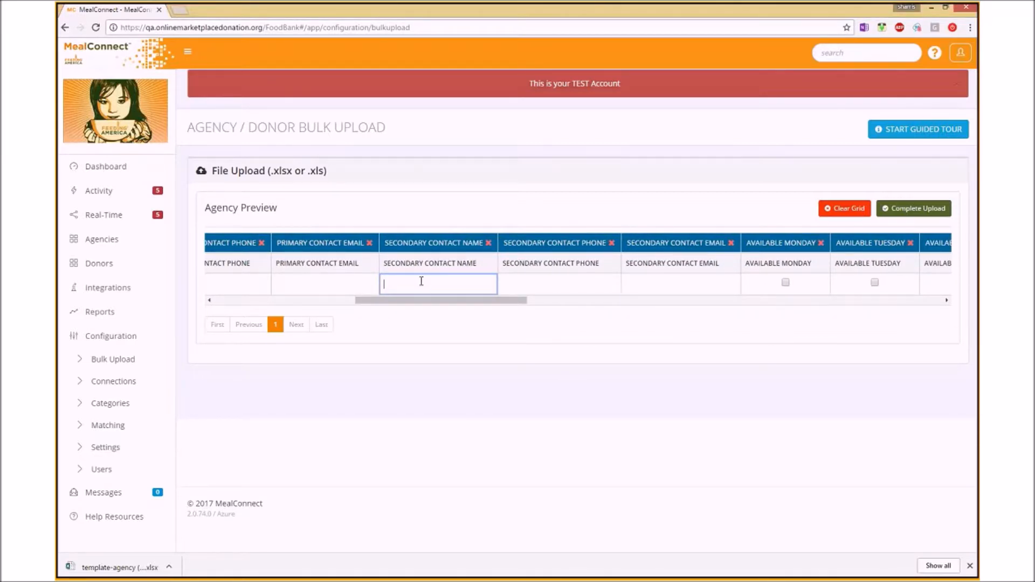
key("Return")
left_click(469, 229)
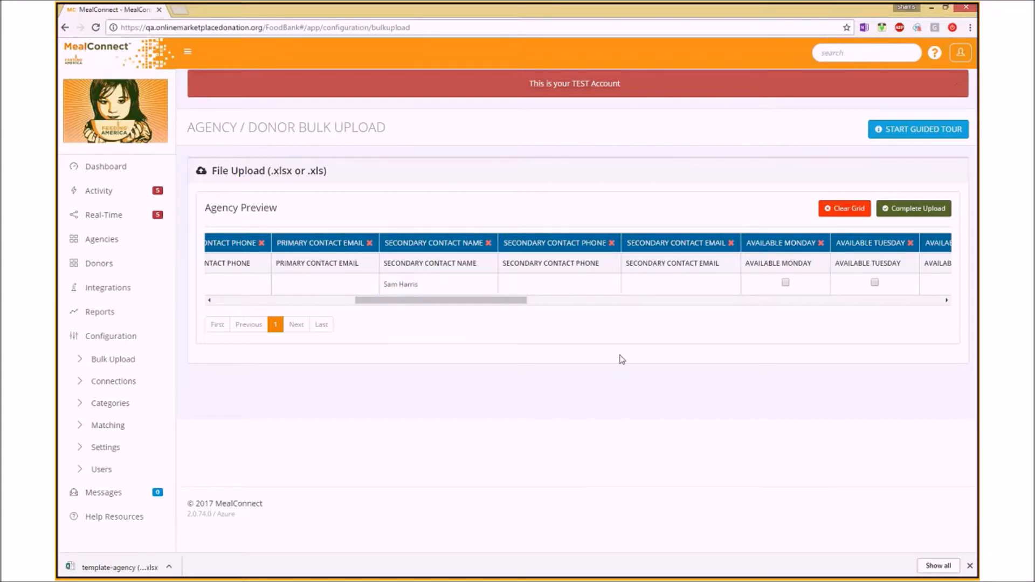
left_click_drag(478, 301, 562, 300)
left_click(426, 283)
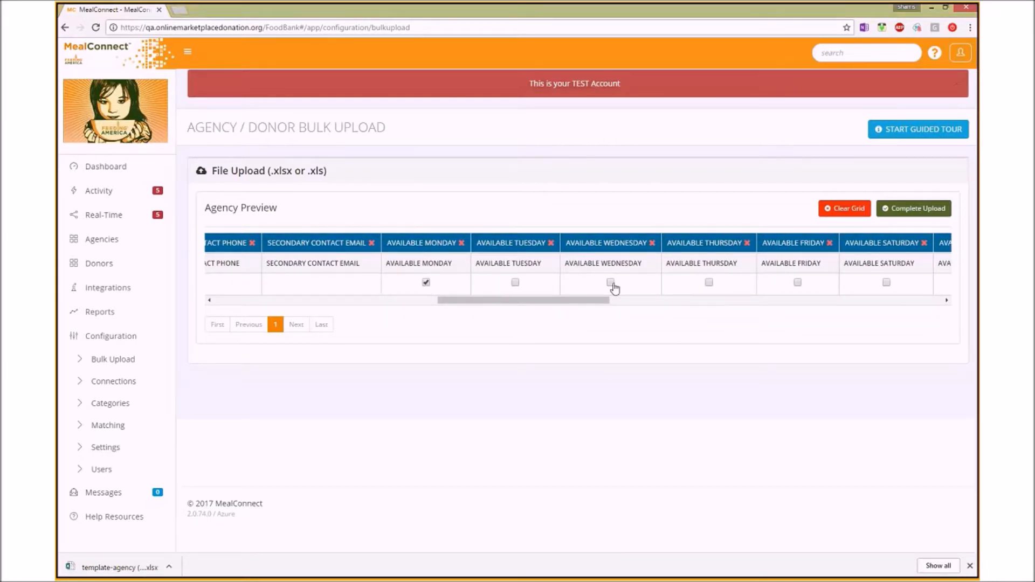
left_click_drag(559, 303, 282, 315)
- Review the row's name, address, Chicago, IL and 60625 values, then complete the upload
left_click(333, 282)
left_click(383, 281)
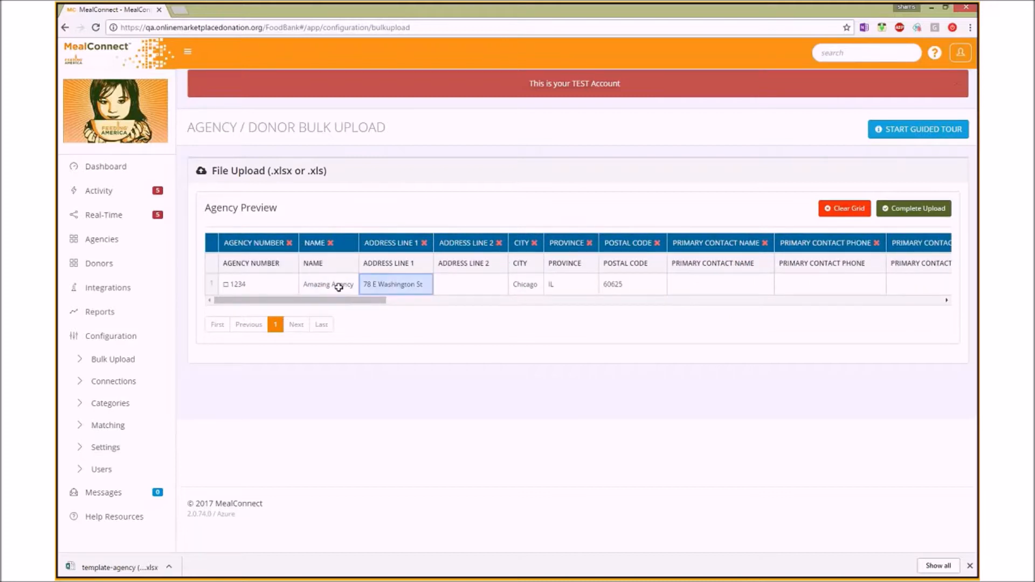
left_click(525, 284)
left_click(571, 284)
left_click(532, 282)
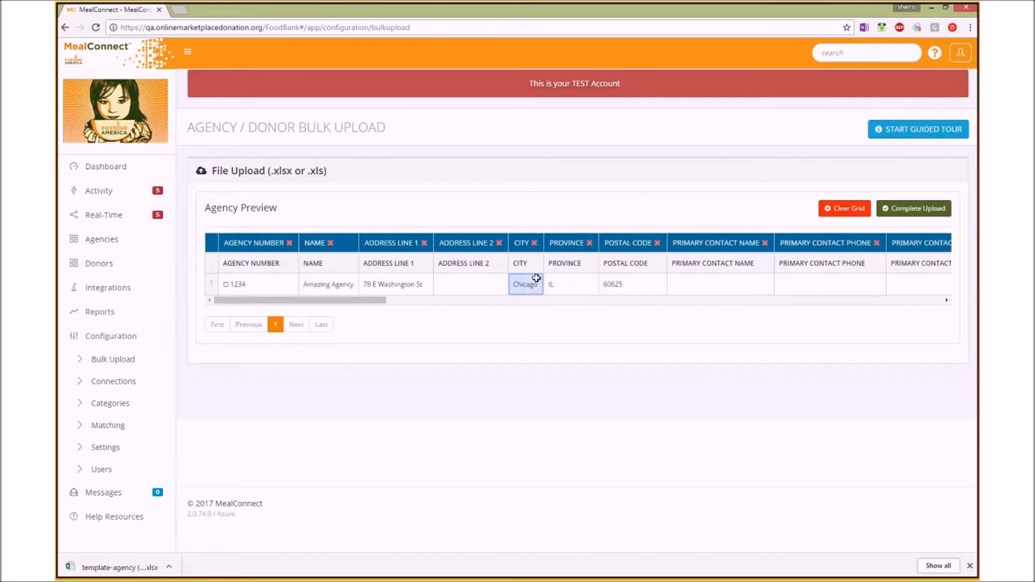
left_click(475, 287)
left_click(601, 289)
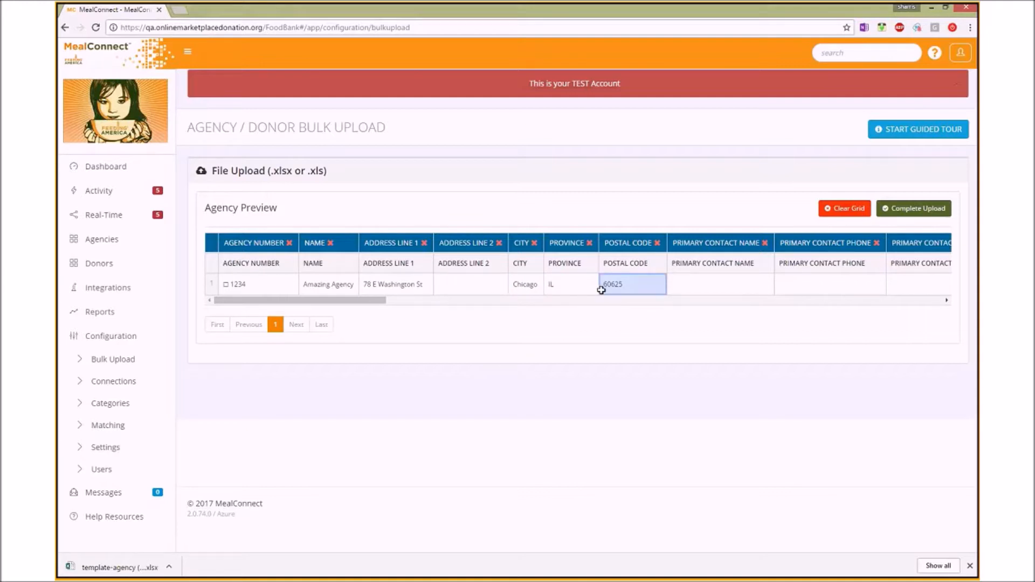
left_click(612, 289)
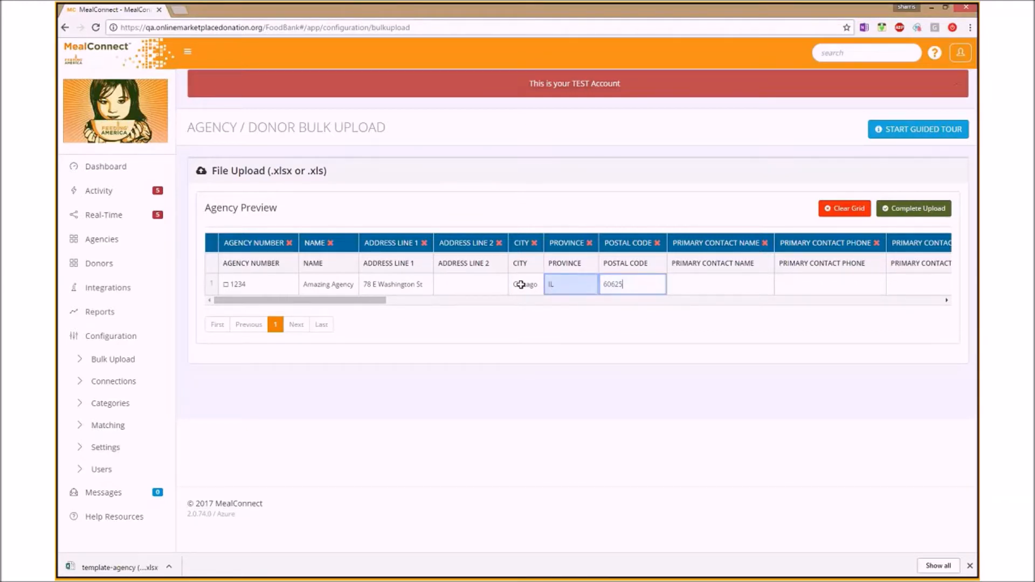
left_click(397, 281)
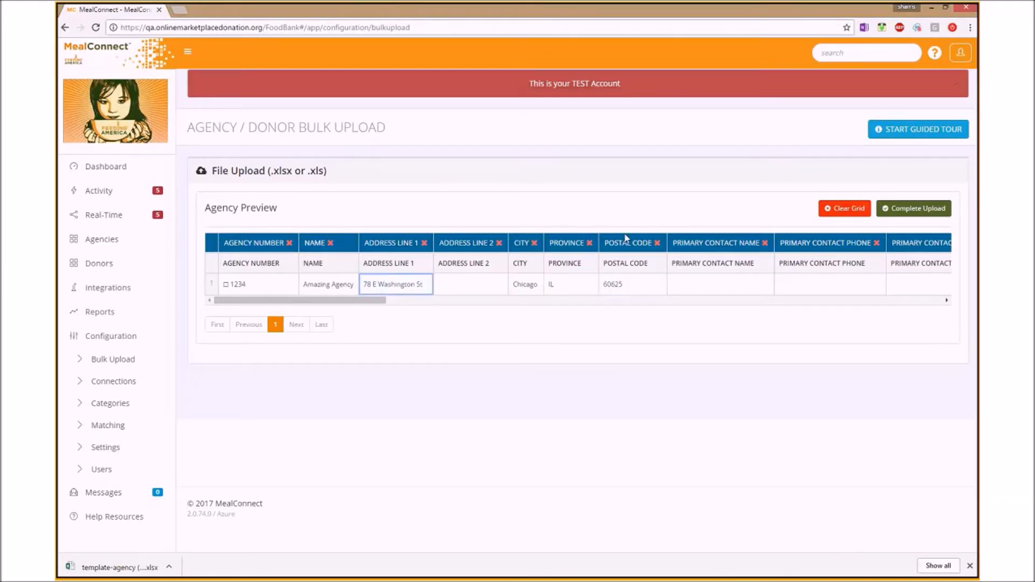
left_click(599, 330)
left_click(934, 209)
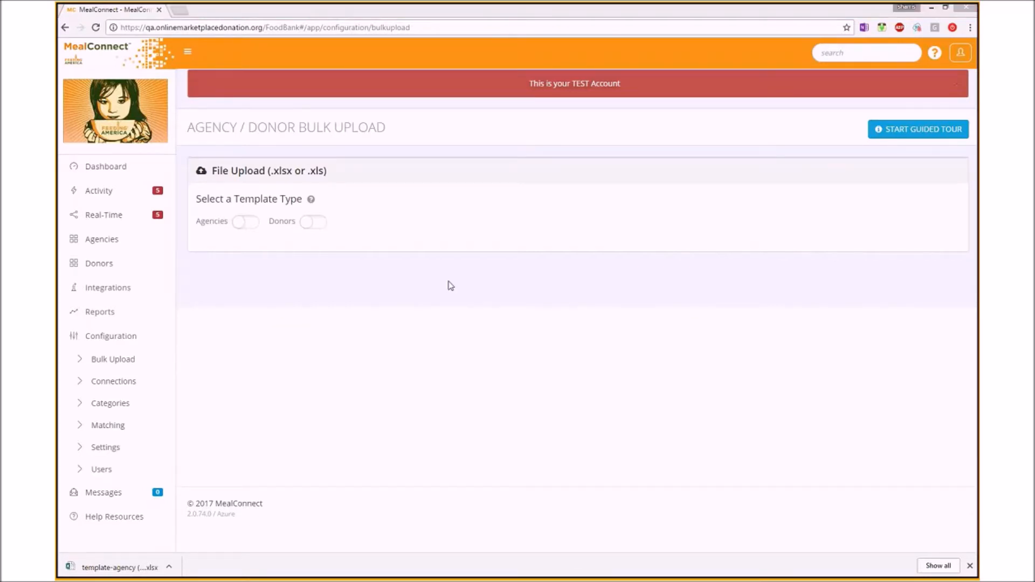
- Set the template type to Donors and upload the donor template, which flags PARENT # and LOC #
left_click(311, 224)
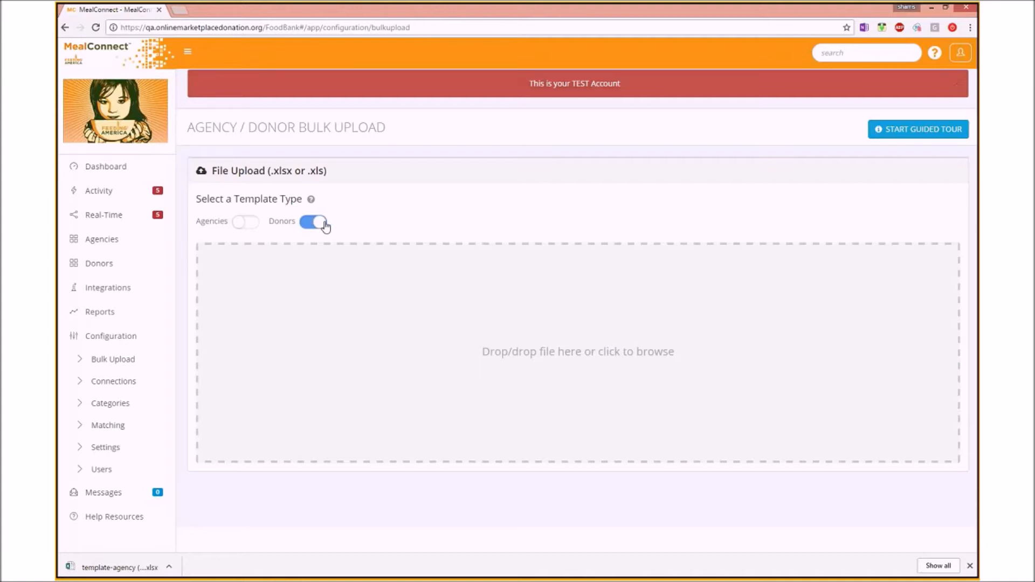
left_click_drag(83, 276, 529, 367)
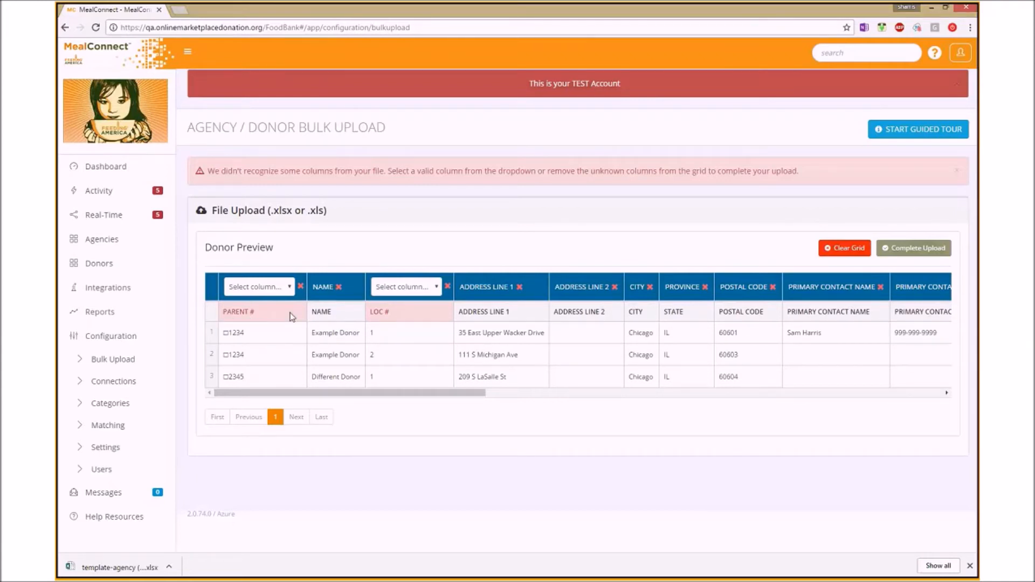
- Scroll through the donor preview and inspect row 2's Address Line 2 cell
left_click_drag(431, 393, 454, 392)
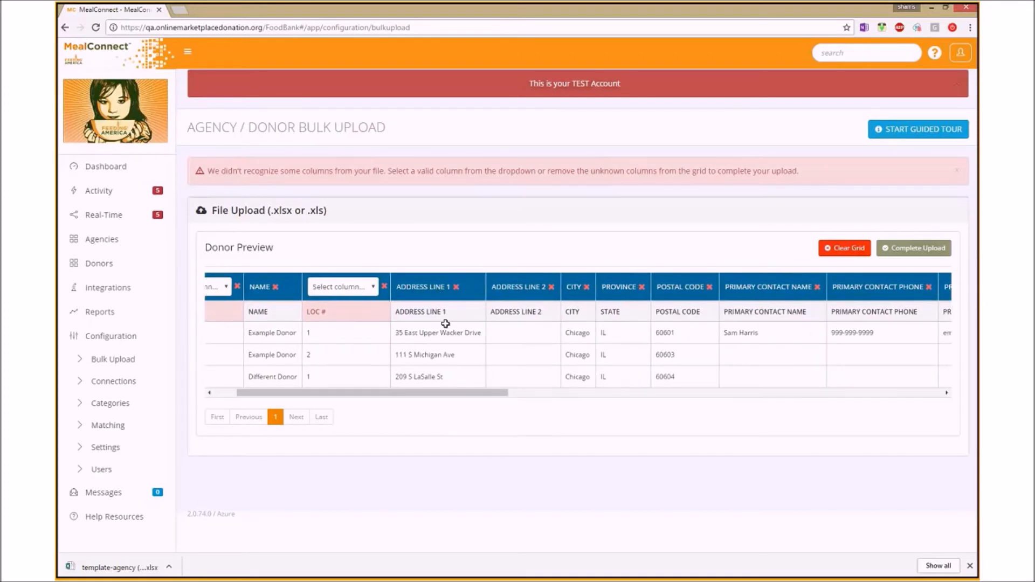
left_click_drag(474, 395, 487, 395)
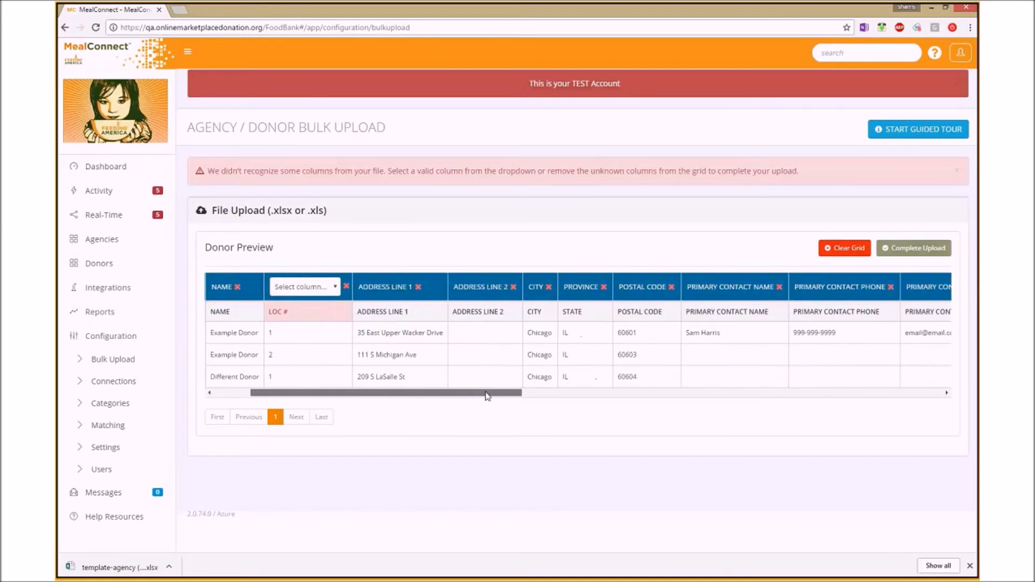
left_click(497, 360)
left_click(582, 315)
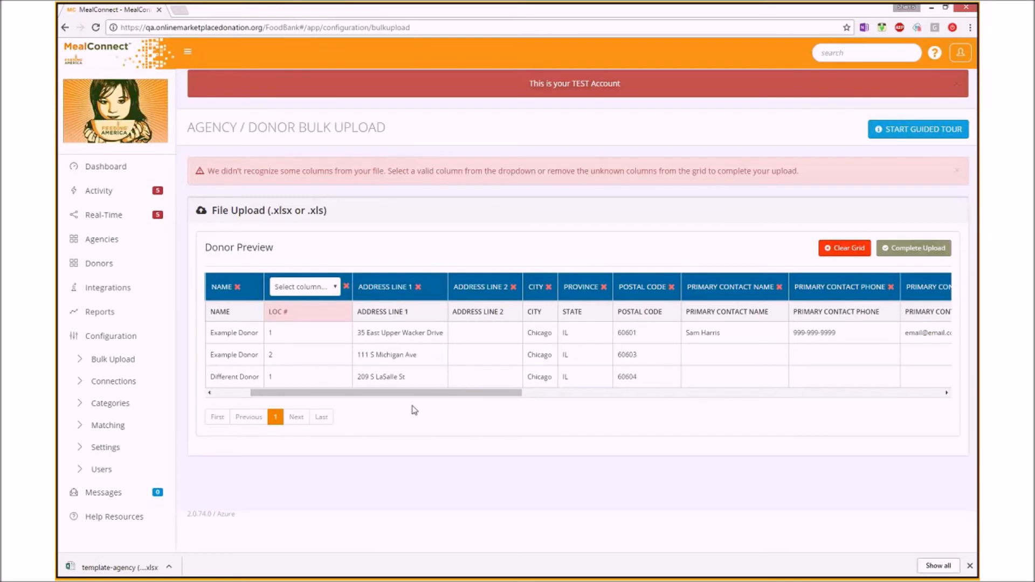
left_click_drag(411, 393, 311, 403)
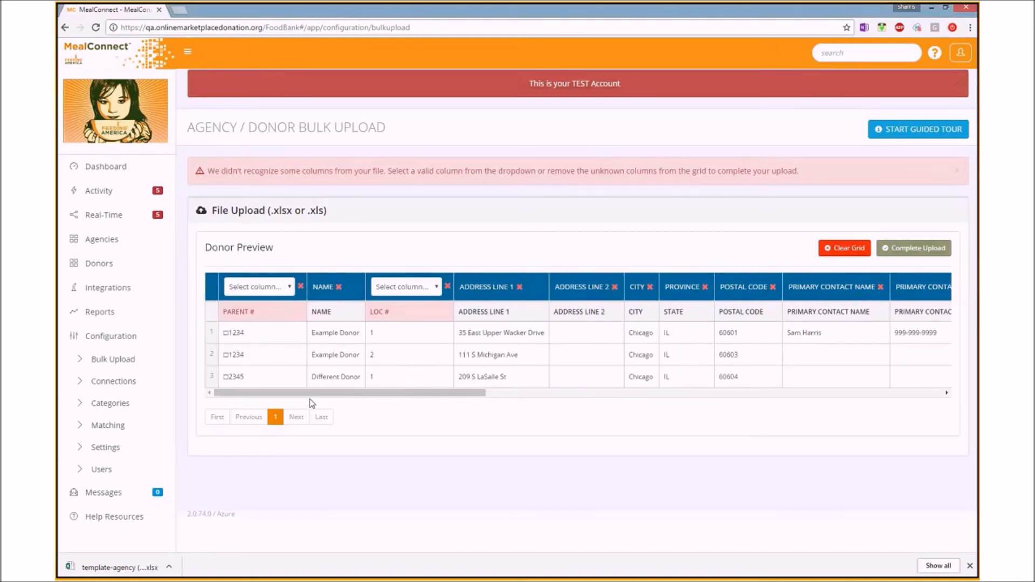
- Map the PARENT # column to Parent Donor Number, leaving LOC # unmapped
left_click(289, 289)
left_click(286, 312)
left_click(437, 288)
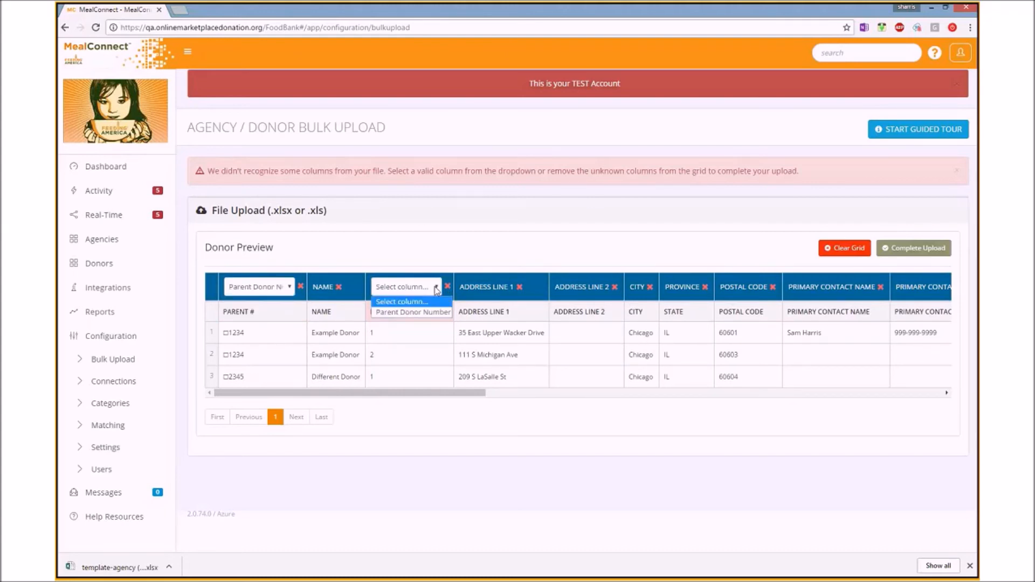
left_click(436, 288)
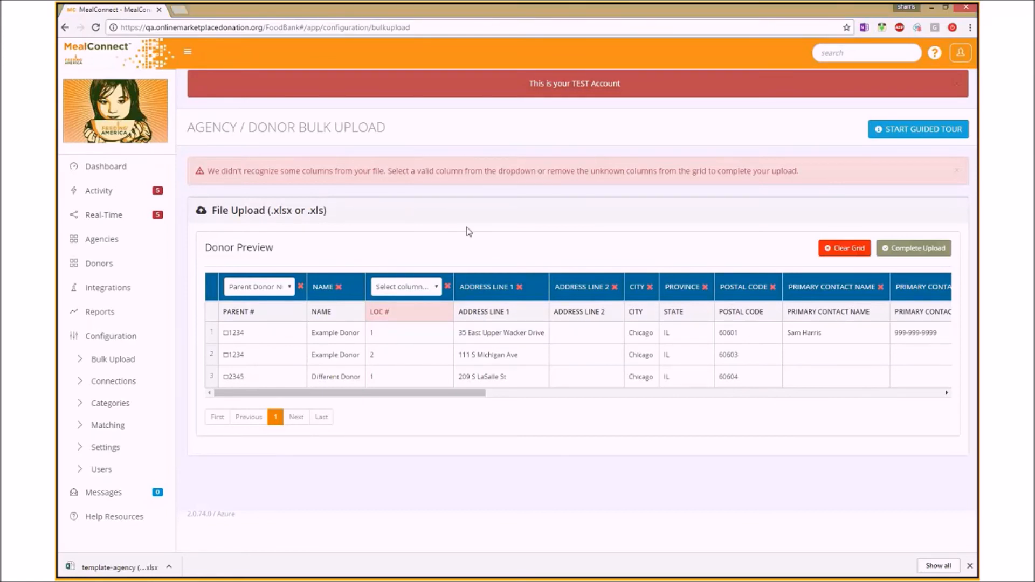
left_click(556, 325)
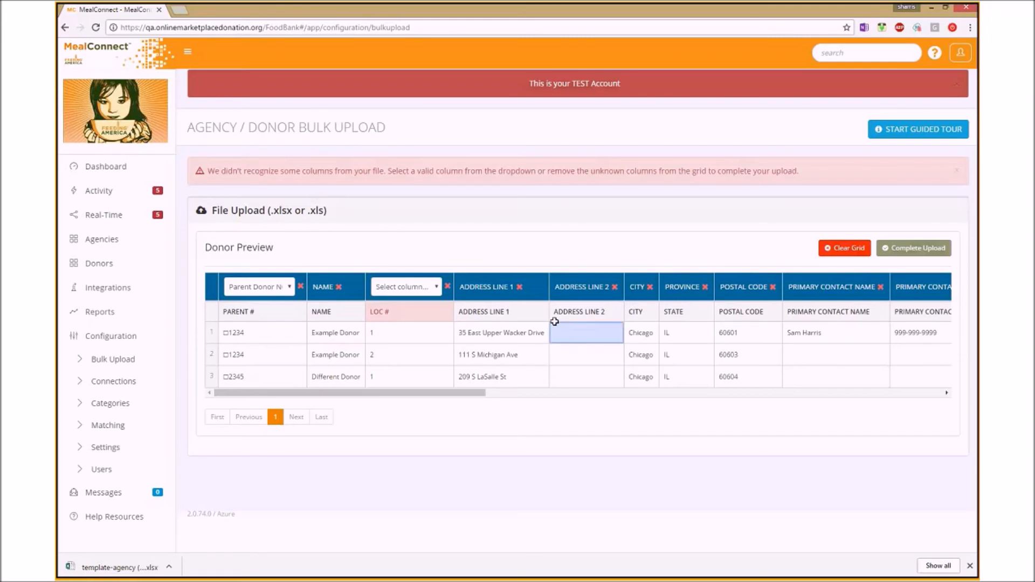